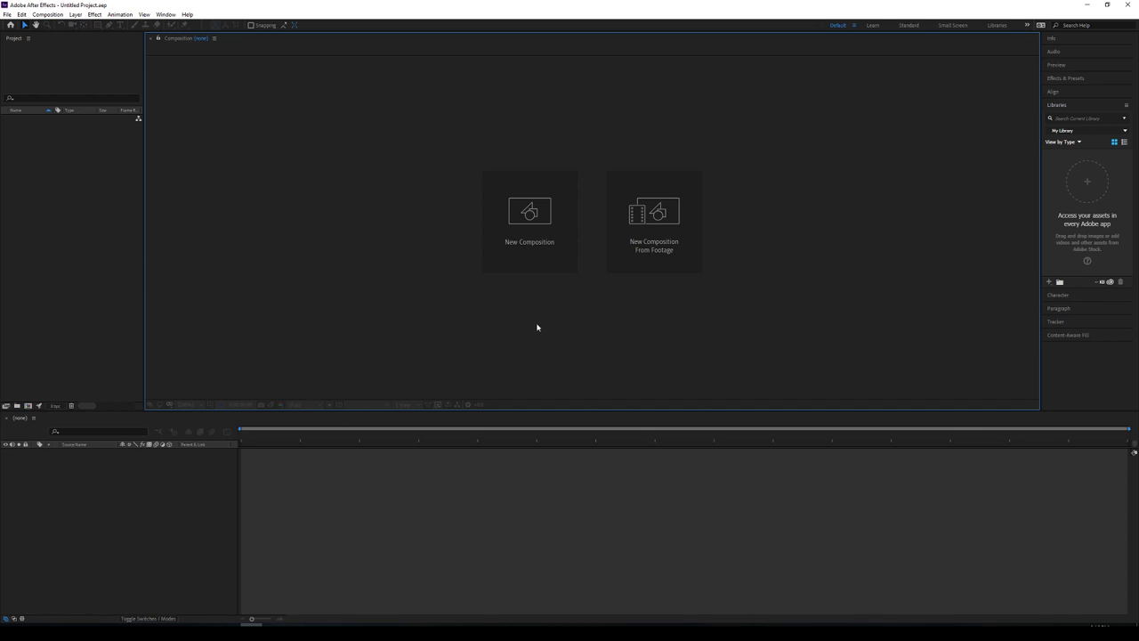
# - Create a new 1920×1080 composition, Comp 1, with its frame rate set to 24 fps
pyautogui.click(522, 232)
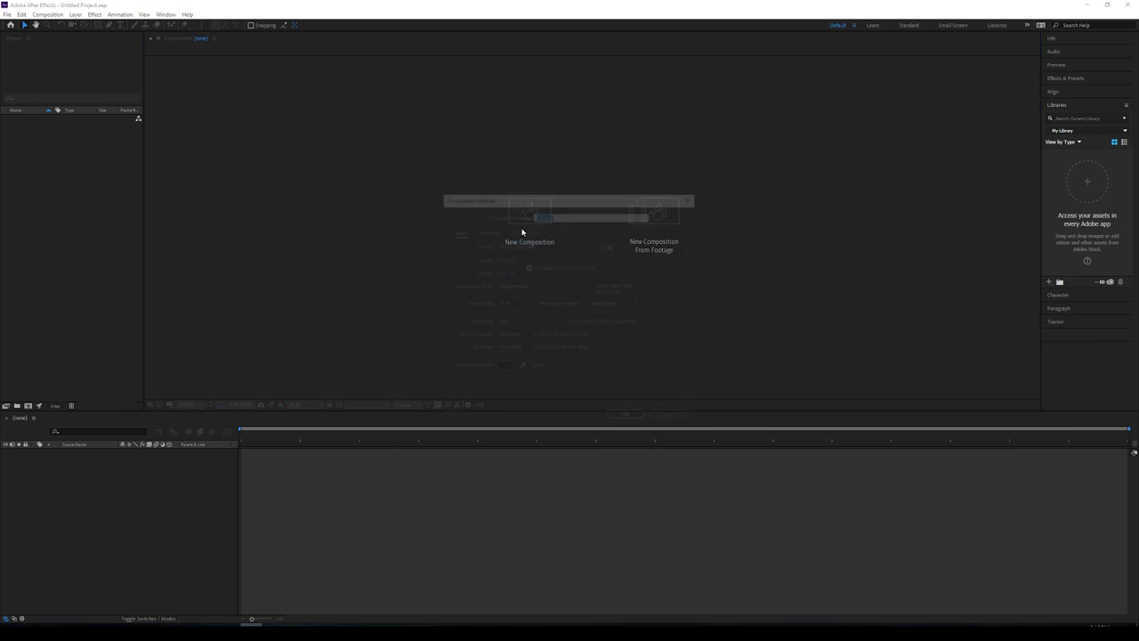
pyautogui.click(507, 304)
pyautogui.click(529, 304)
pyautogui.click(544, 351)
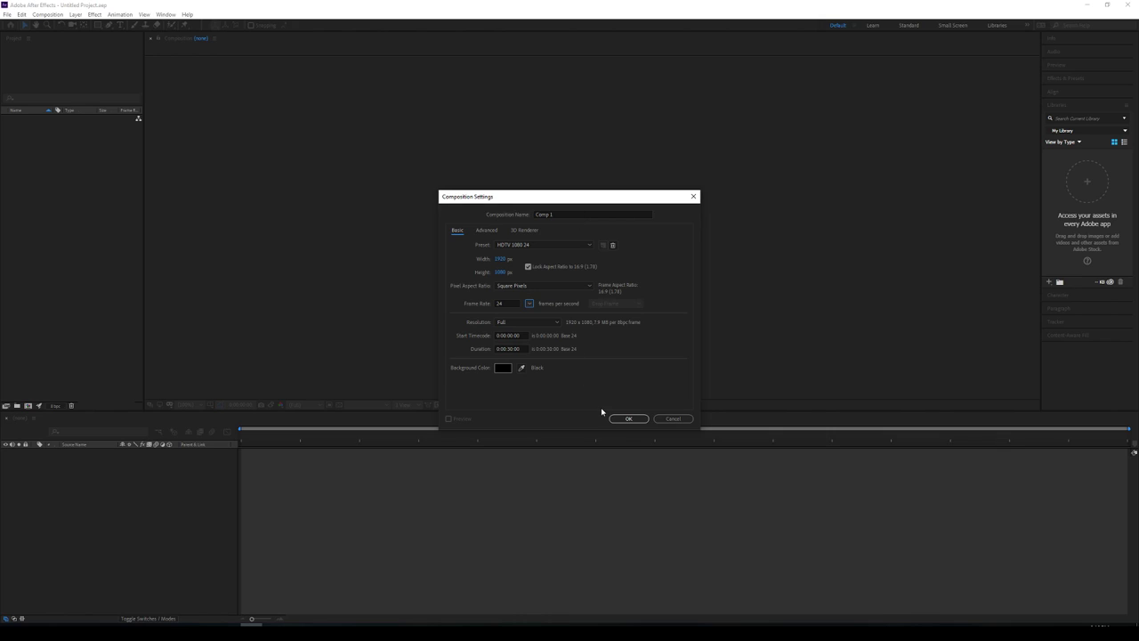
pyautogui.click(620, 418)
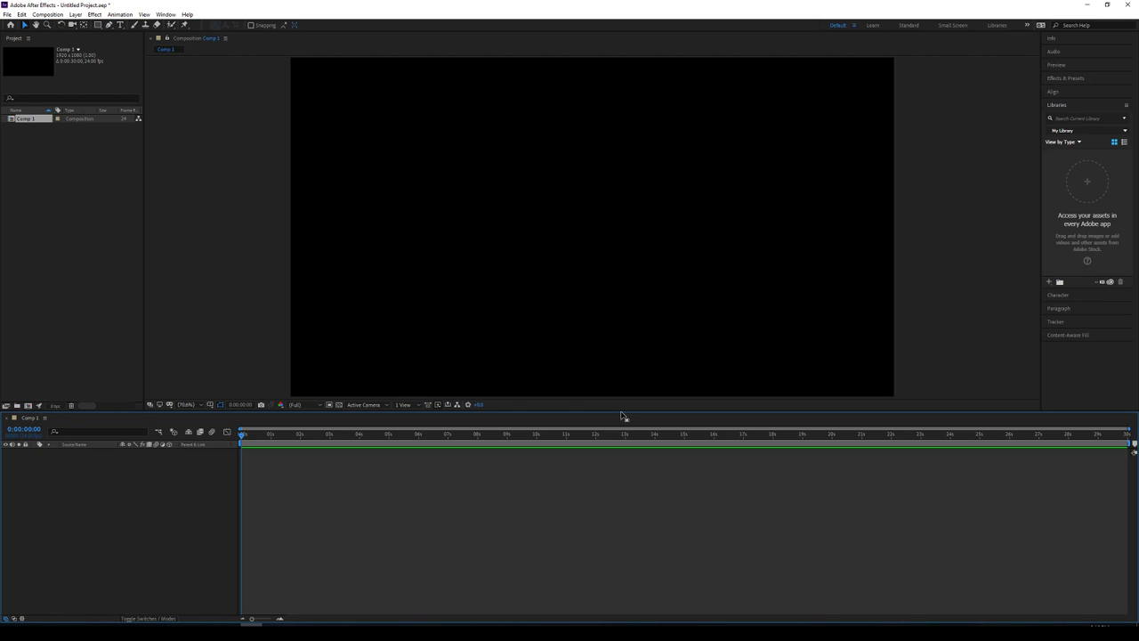
pyautogui.click(165, 14)
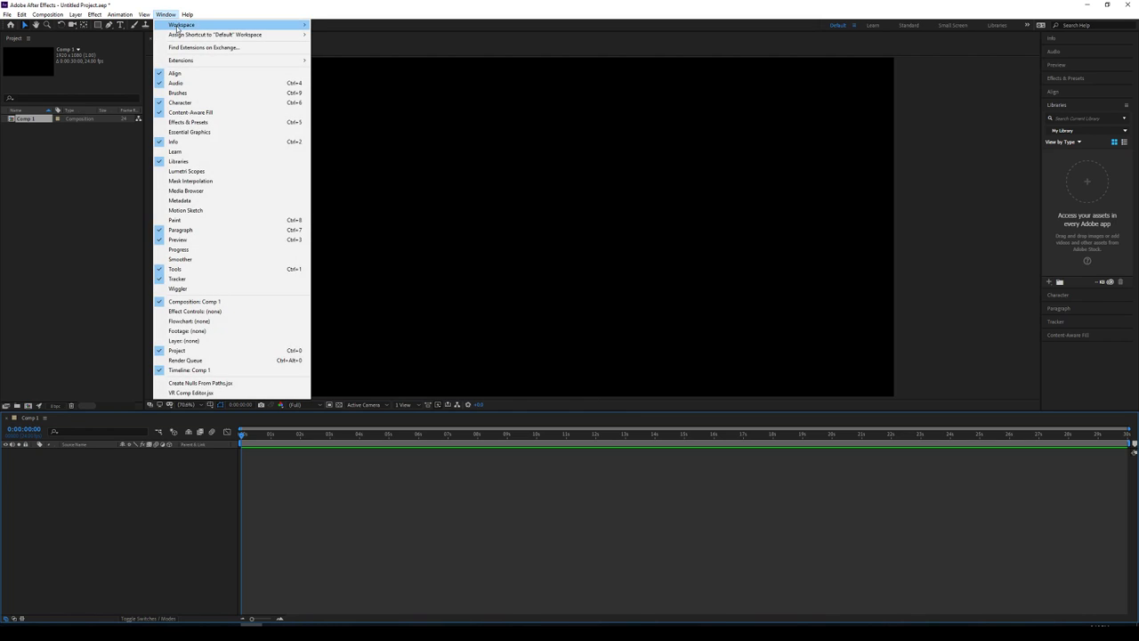
pyautogui.moveTo(179, 25)
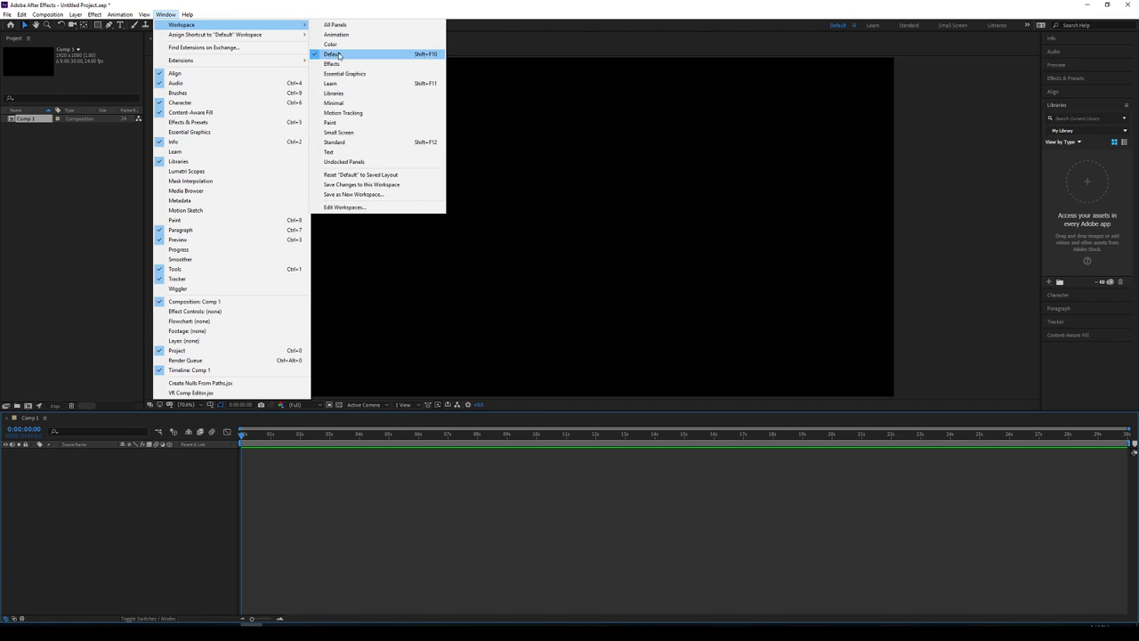
pyautogui.click(338, 55)
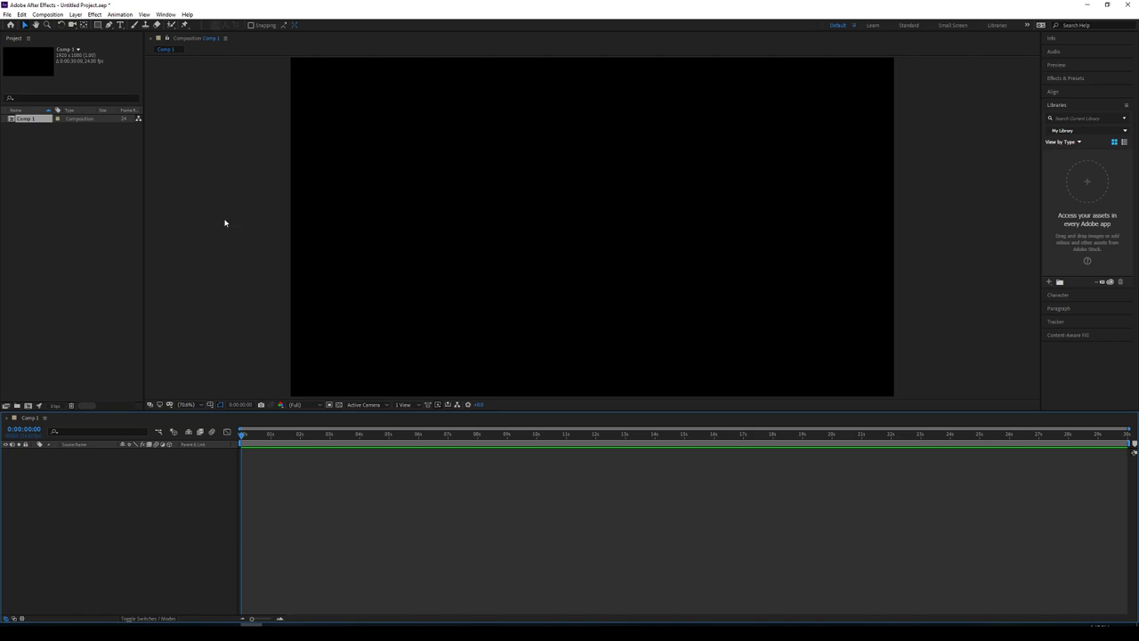
# - Add a text layer reading 'GOODMAN' in Comp 1
pyautogui.click(121, 25)
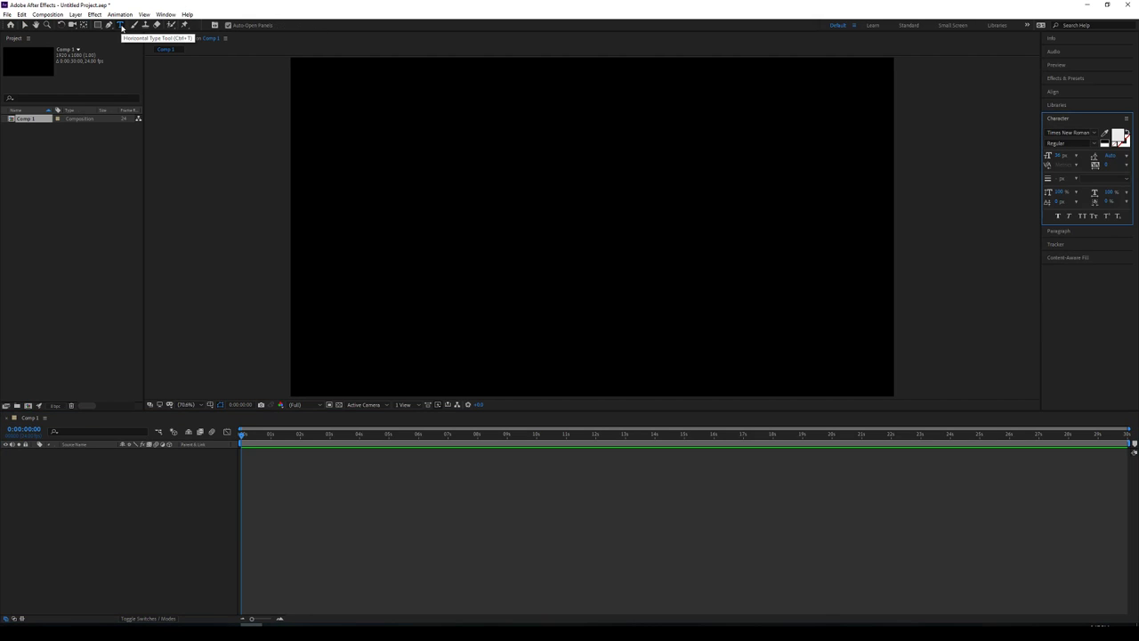
pyautogui.click(438, 215)
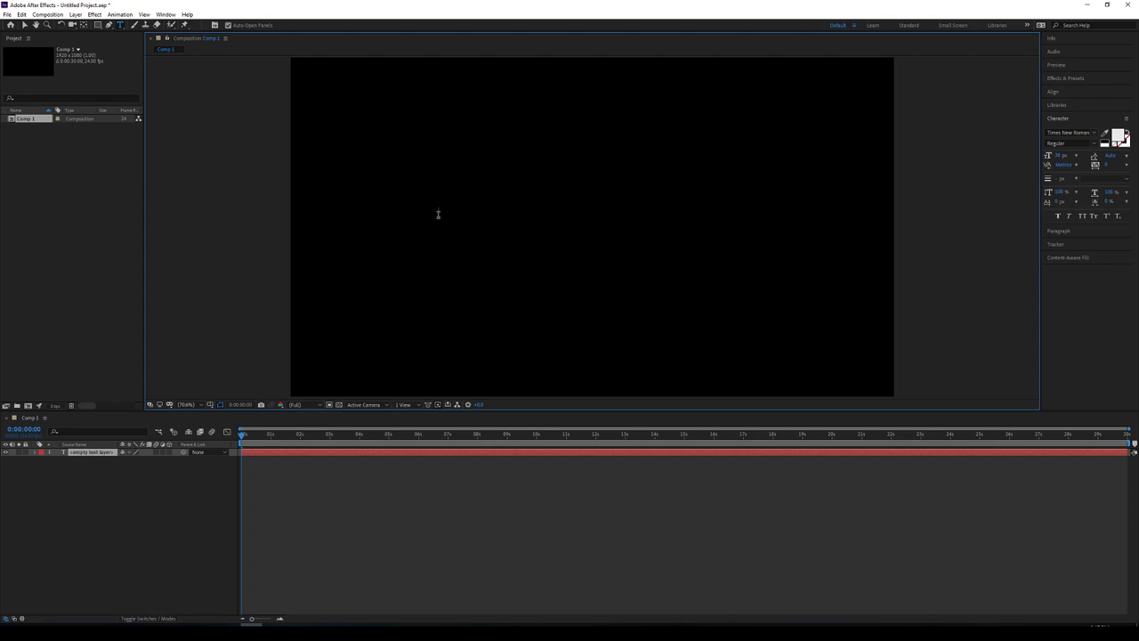
pyautogui.write('GOODMAN')
# - Enlarge the GOODMAN text and move it into the centre of the frame
pyautogui.click(24, 25)
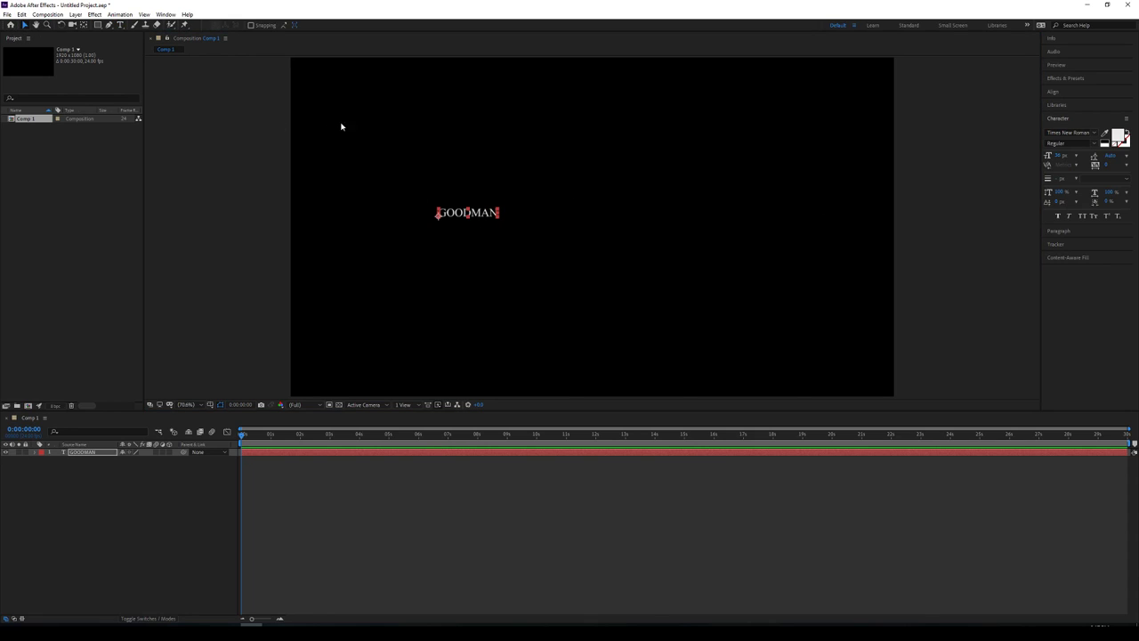
pyautogui.moveTo(499, 220); pyautogui.dragTo(603, 237)
pyautogui.moveTo(1059, 156)
pyautogui.mouseDown()
pyautogui.moveTo(1080, 156)
pyautogui.moveTo(1066, 157)
pyautogui.mouseUp()
pyautogui.moveTo(643, 205); pyautogui.dragTo(632, 231)
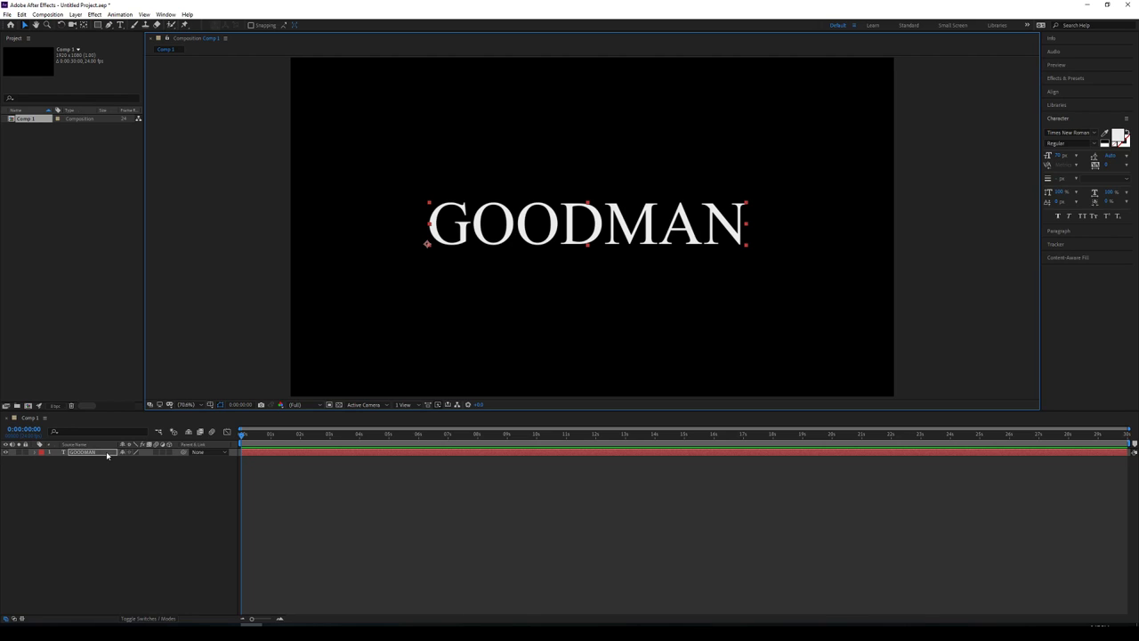
pyautogui.moveTo(242, 434)
pyautogui.mouseDown()
pyautogui.moveTo(1128, 434)
pyautogui.moveTo(241, 436)
pyautogui.mouseUp()
# - At the composition start, fine-tune GOODMAN's placement slightly up and to the right
pyautogui.click(172, 490)
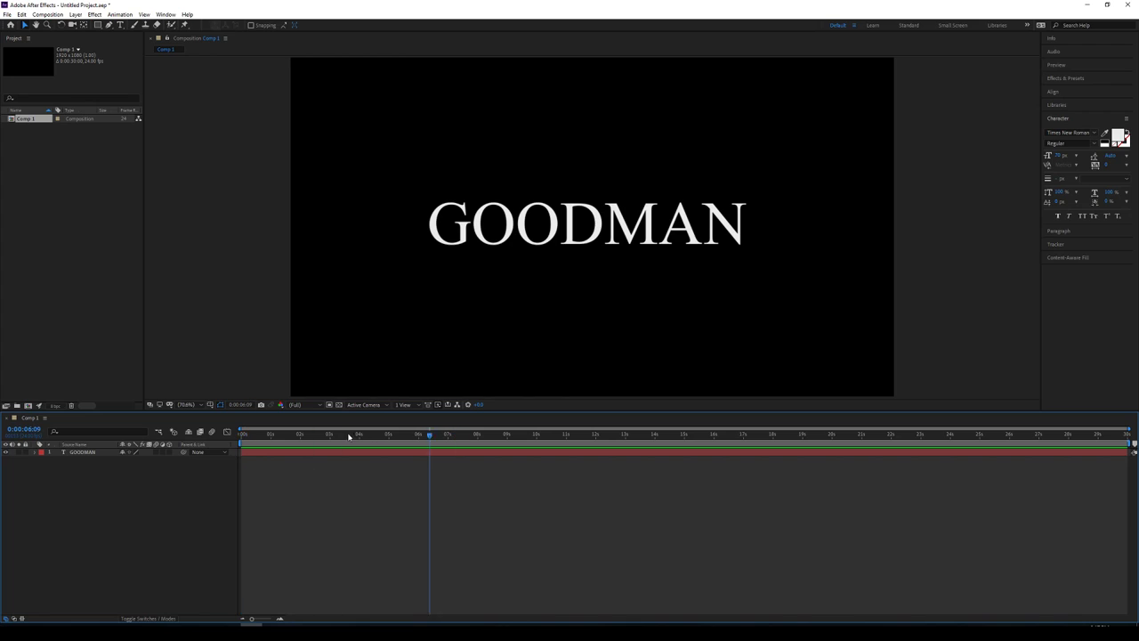
pyautogui.click(598, 225)
pyautogui.moveTo(596, 228); pyautogui.dragTo(578, 226)
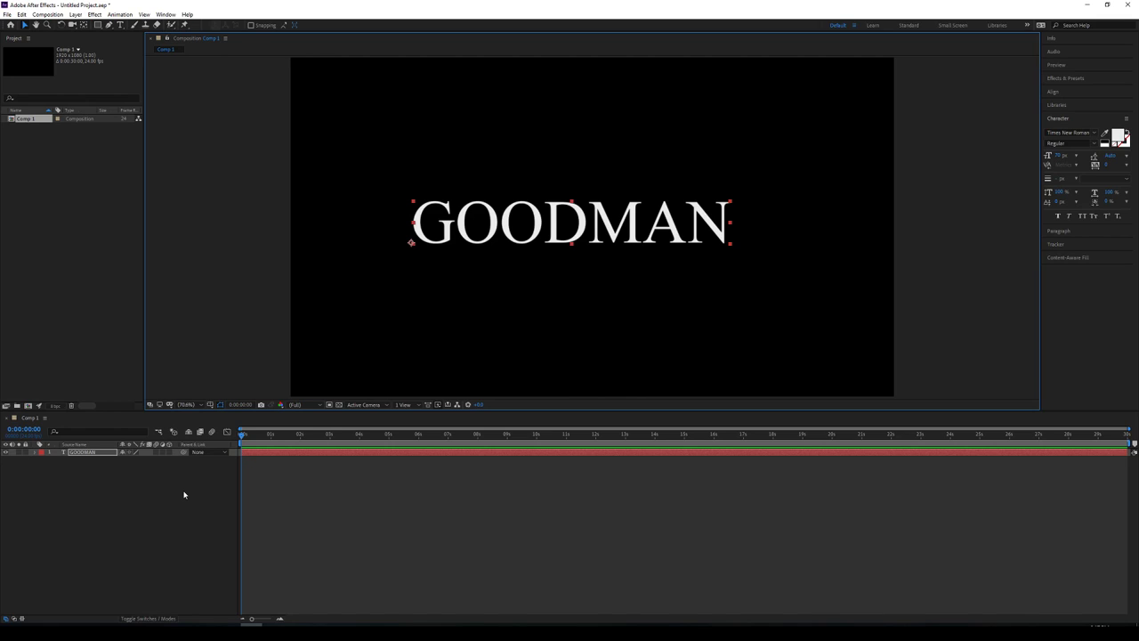
pyautogui.moveTo(602, 218); pyautogui.dragTo(610, 213)
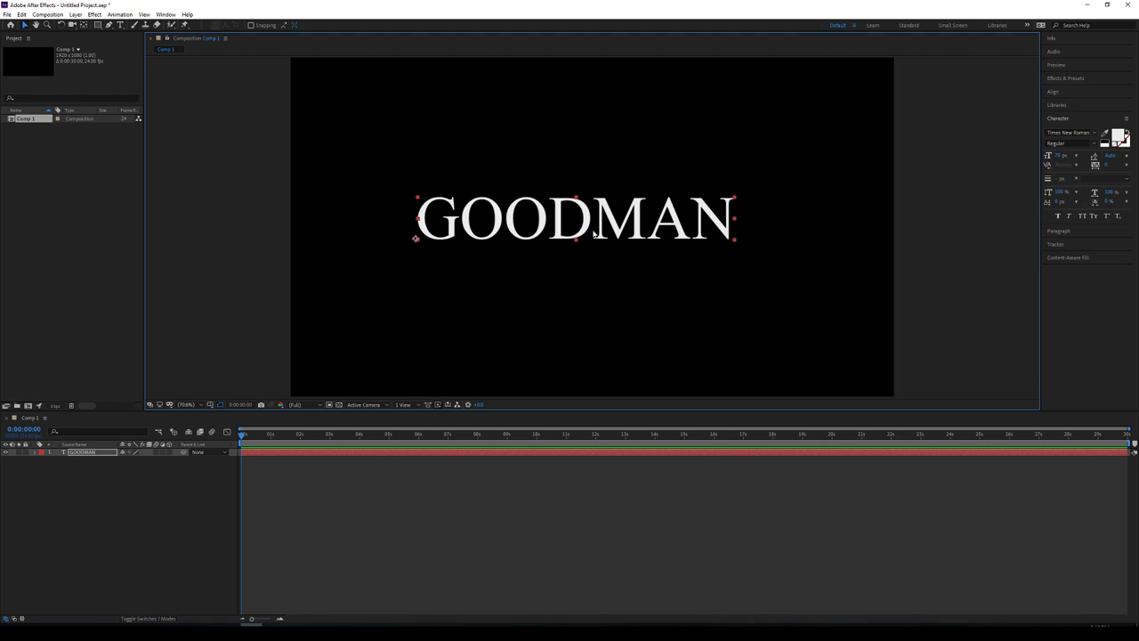
pyautogui.hotkey('shift', 'Right')
pyautogui.hotkey('shift', 'Up')
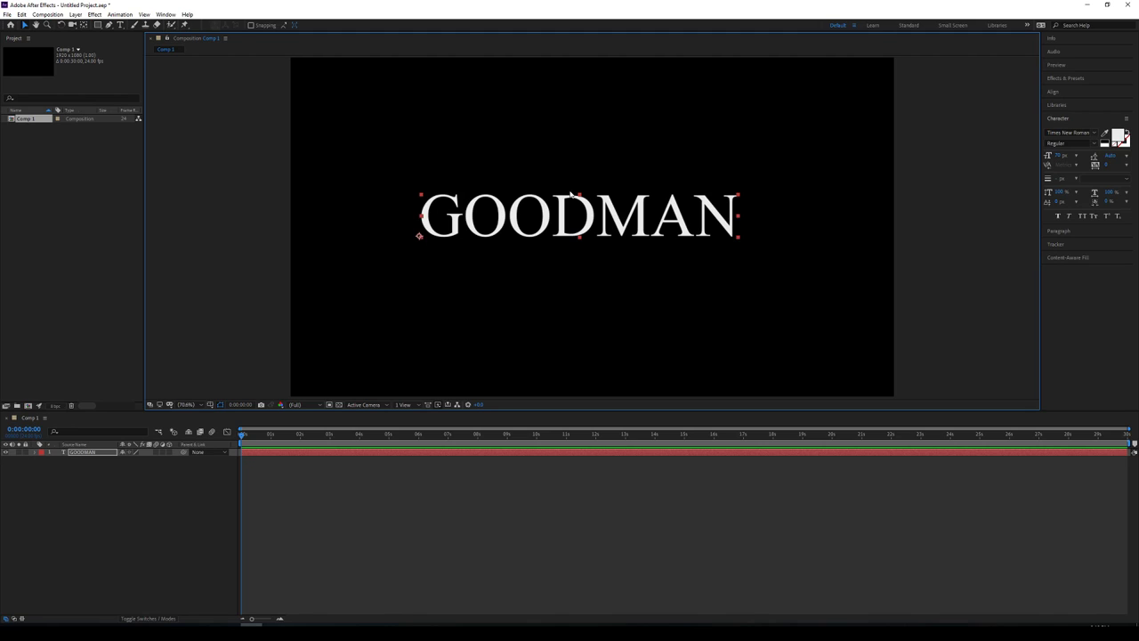
# - Nudge GOODMAN back down-left, expose its Transform properties, then shift it slightly up and right
pyautogui.hotkey('shift', 'Left')
pyautogui.hotkey('shift', 'Down')
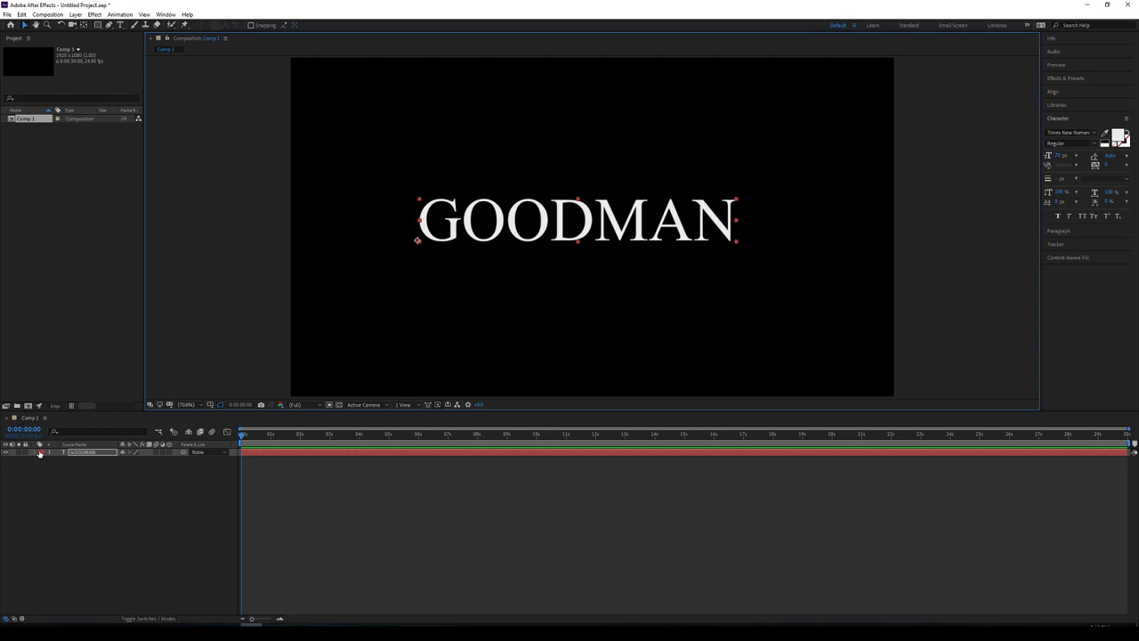
pyautogui.click(35, 454)
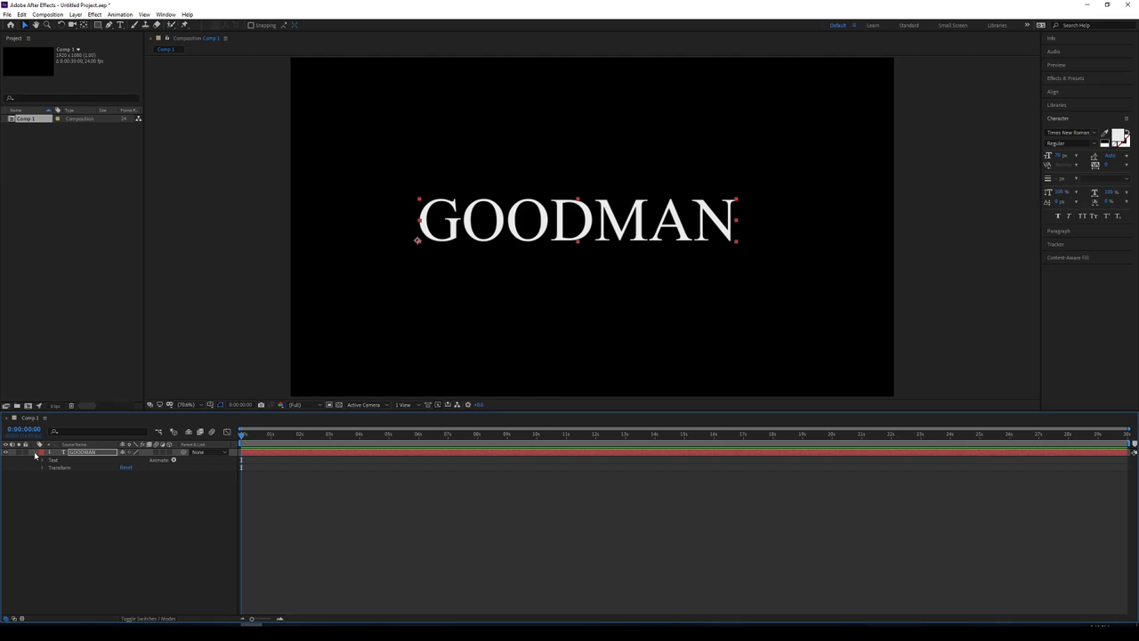
pyautogui.click(43, 467)
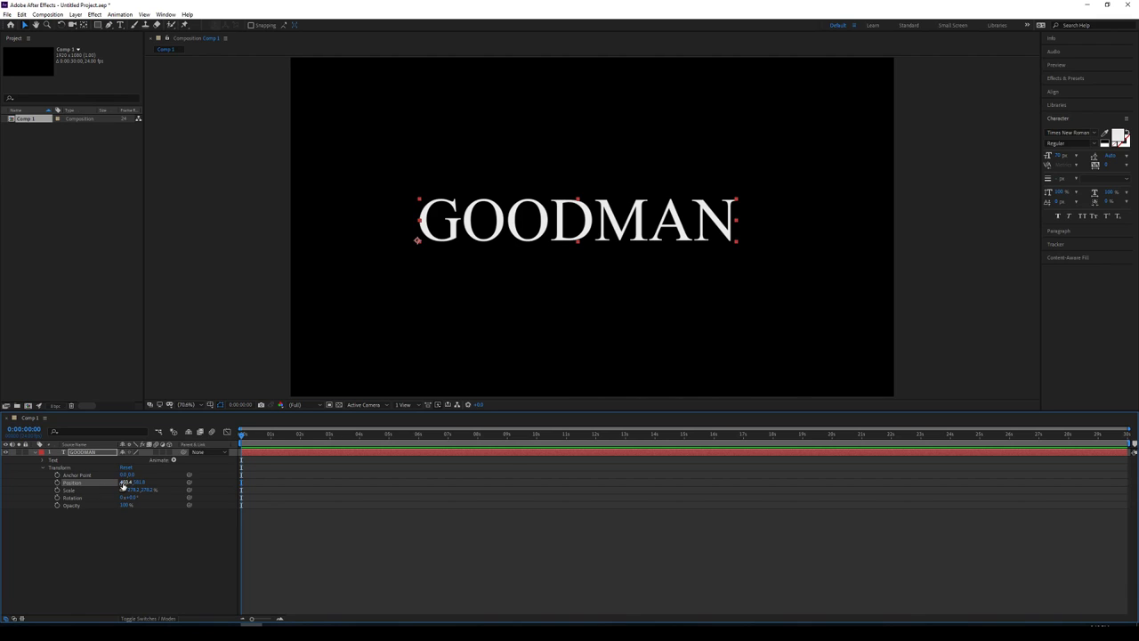
pyautogui.moveTo(585, 228)
pyautogui.mouseDown()
pyautogui.moveTo(612, 180)
pyautogui.moveTo(574, 238)
pyautogui.moveTo(621, 178)
pyautogui.moveTo(597, 227)
pyautogui.moveTo(623, 227)
pyautogui.moveTo(592, 242)
pyautogui.moveTo(423, 116)
pyautogui.moveTo(468, 95)
pyautogui.moveTo(622, 234)
pyautogui.moveTo(594, 214)
pyautogui.mouseUp()
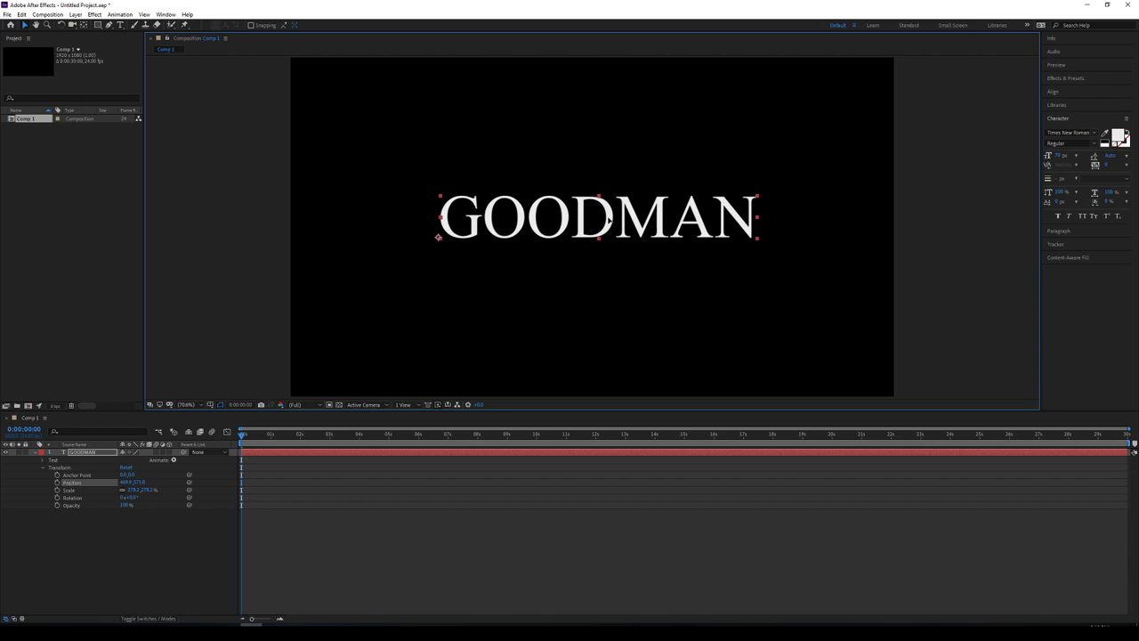
# - Turn on GOODMAN's Position stopwatch for a first keyframe and tweak its horizontal position value
pyautogui.click(57, 482)
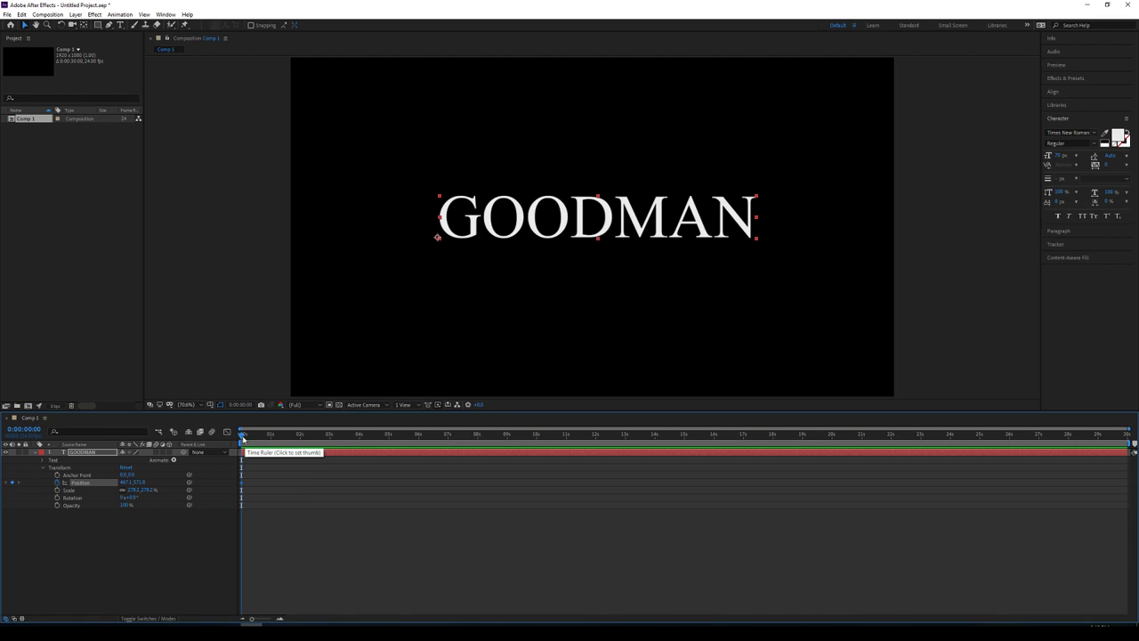
pyautogui.moveTo(241, 435)
pyautogui.mouseDown()
pyautogui.moveTo(274, 439)
pyautogui.moveTo(236, 436)
pyautogui.mouseUp()
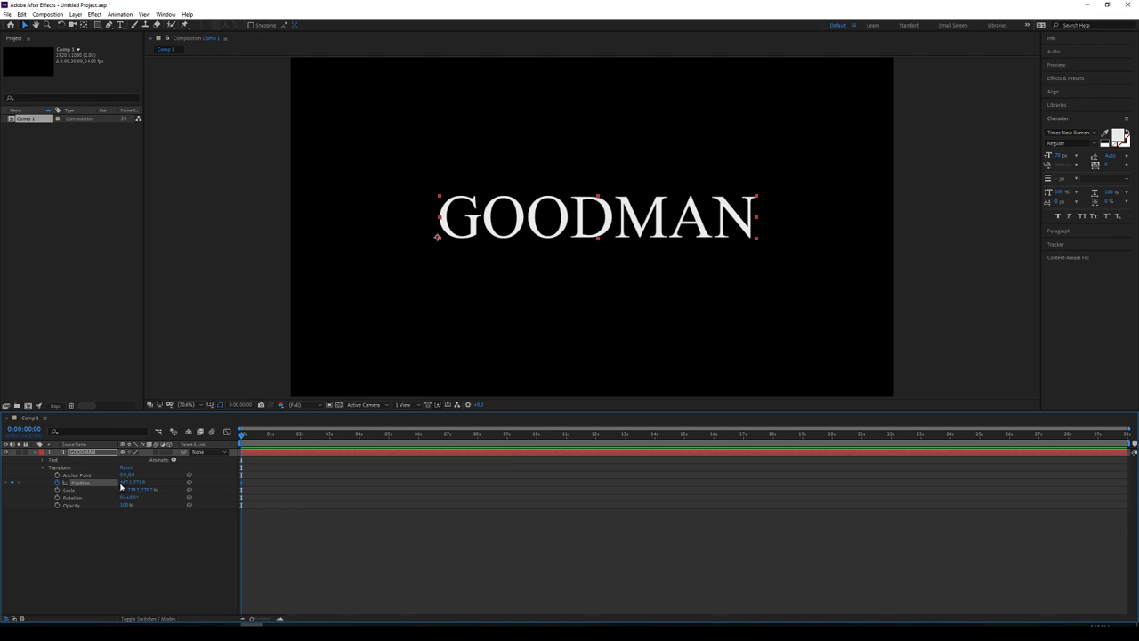
pyautogui.moveTo(121, 487)
pyautogui.mouseDown()
pyautogui.moveTo(139, 483)
pyautogui.moveTo(130, 485)
pyautogui.mouseUp()
# - Add Position keyframes at 2 s (text down-right) and 4 s (text upper right)
pyautogui.moveTo(244, 439); pyautogui.dragTo(300, 438)
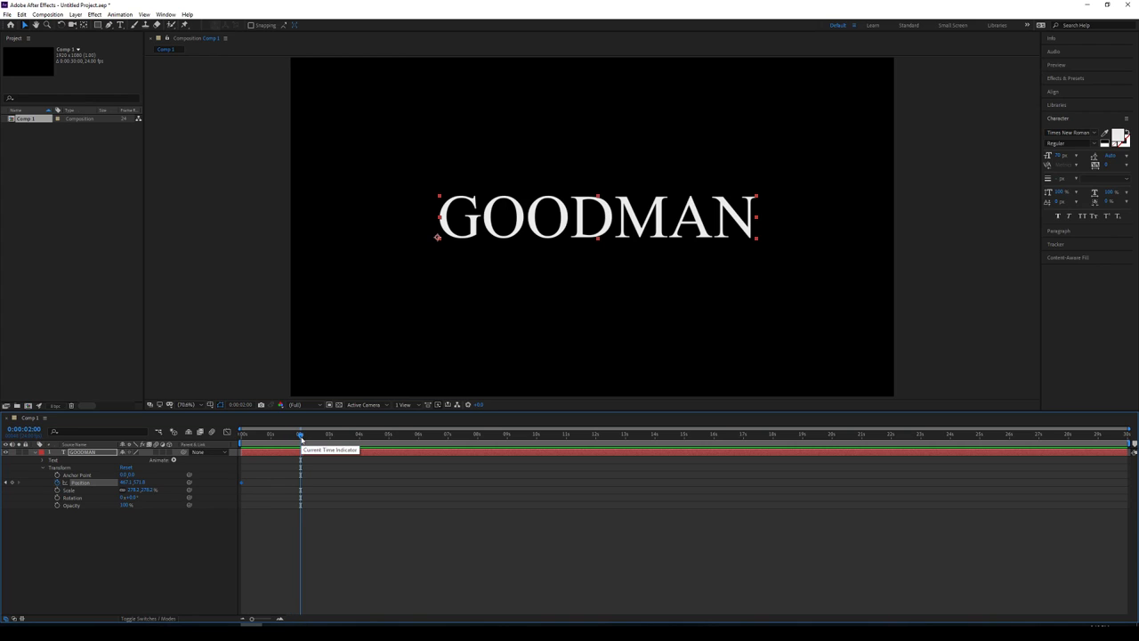
pyautogui.moveTo(611, 222); pyautogui.dragTo(697, 312)
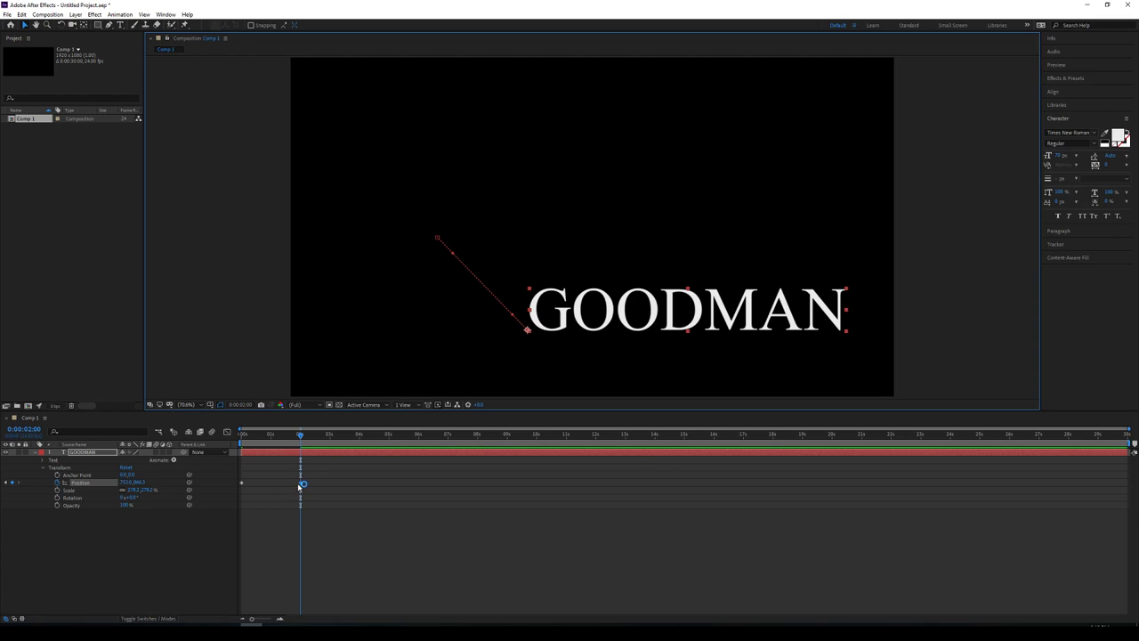
pyautogui.moveTo(301, 485)
pyautogui.moveTo(313, 436); pyautogui.dragTo(358, 436)
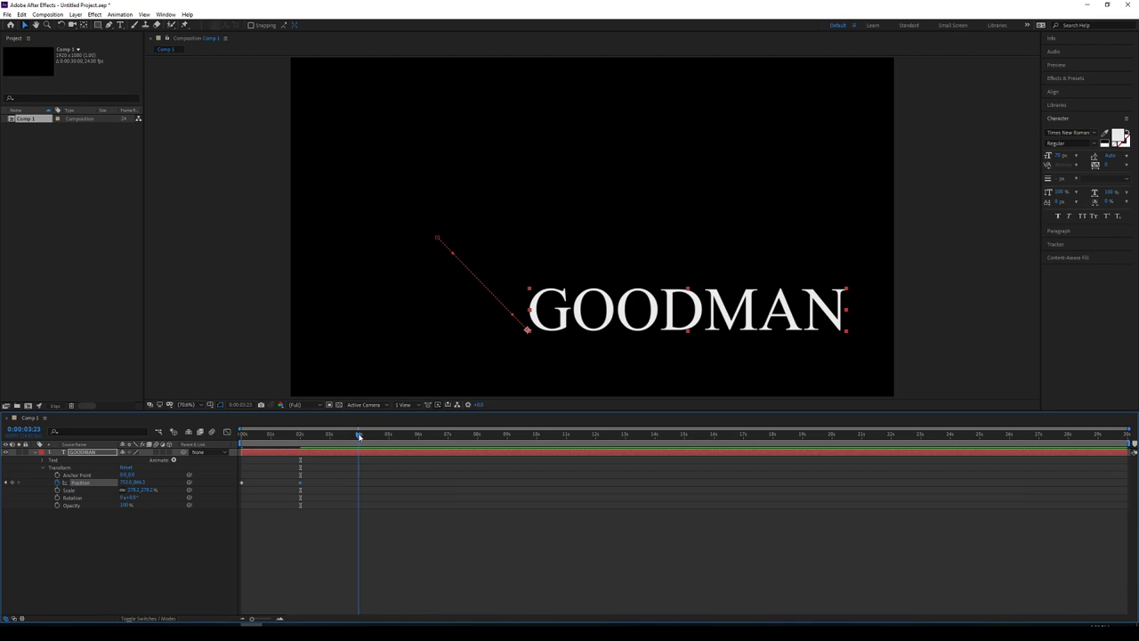
pyautogui.press('pagedown')
pyautogui.moveTo(700, 309); pyautogui.dragTo(731, 113)
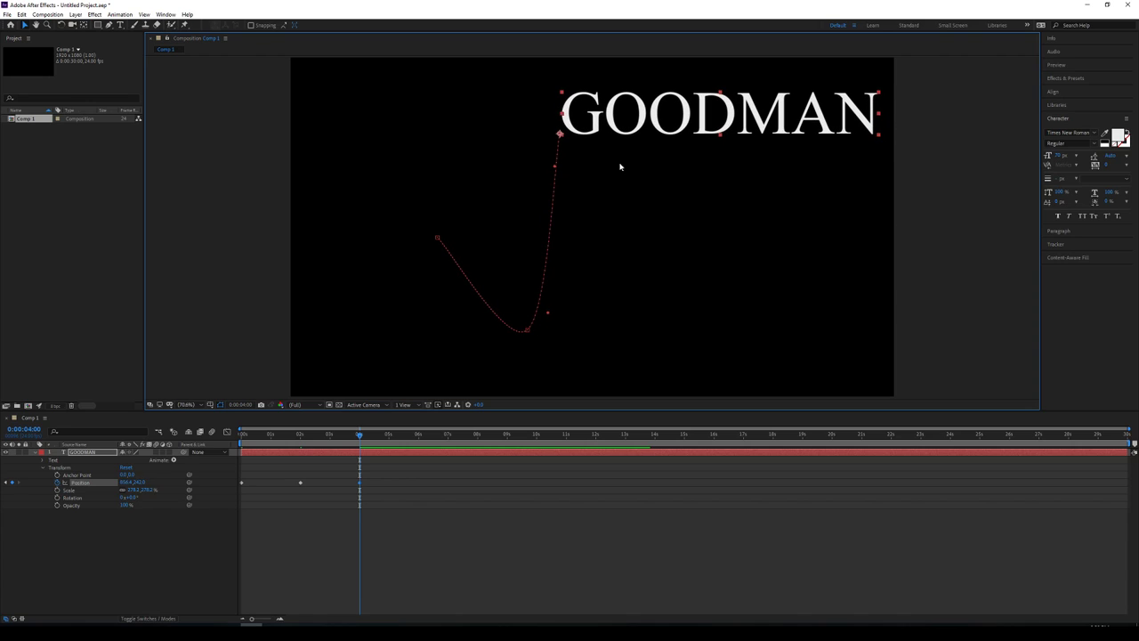
# - Add keyframes at 6 s (upper left) and 8 s (near centre), curve the path, and preview
pyautogui.moveTo(390, 436); pyautogui.dragTo(417, 434)
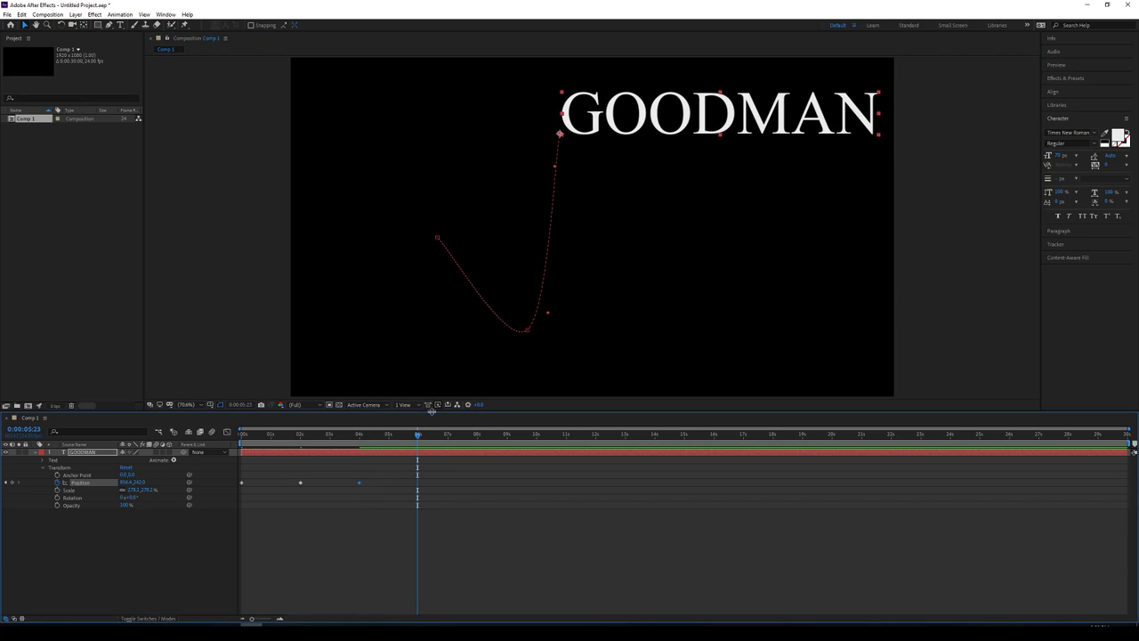
pyautogui.press('pagedown')
pyautogui.moveTo(720, 114); pyautogui.dragTo(500, 102)
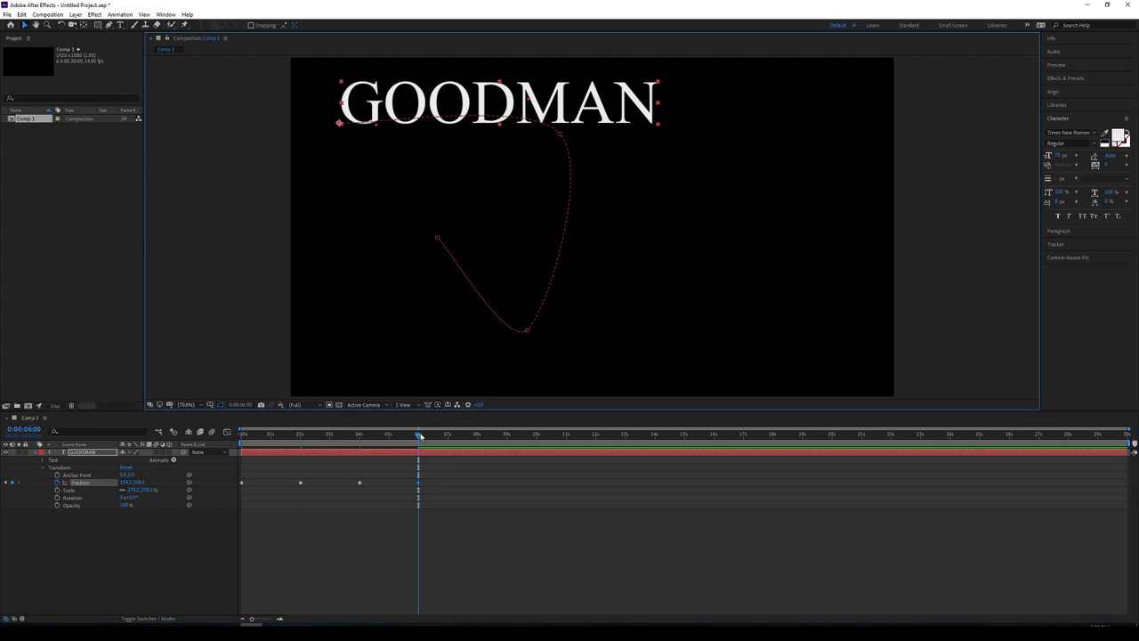
pyautogui.moveTo(423, 436); pyautogui.dragTo(481, 434)
pyautogui.press('pageup')
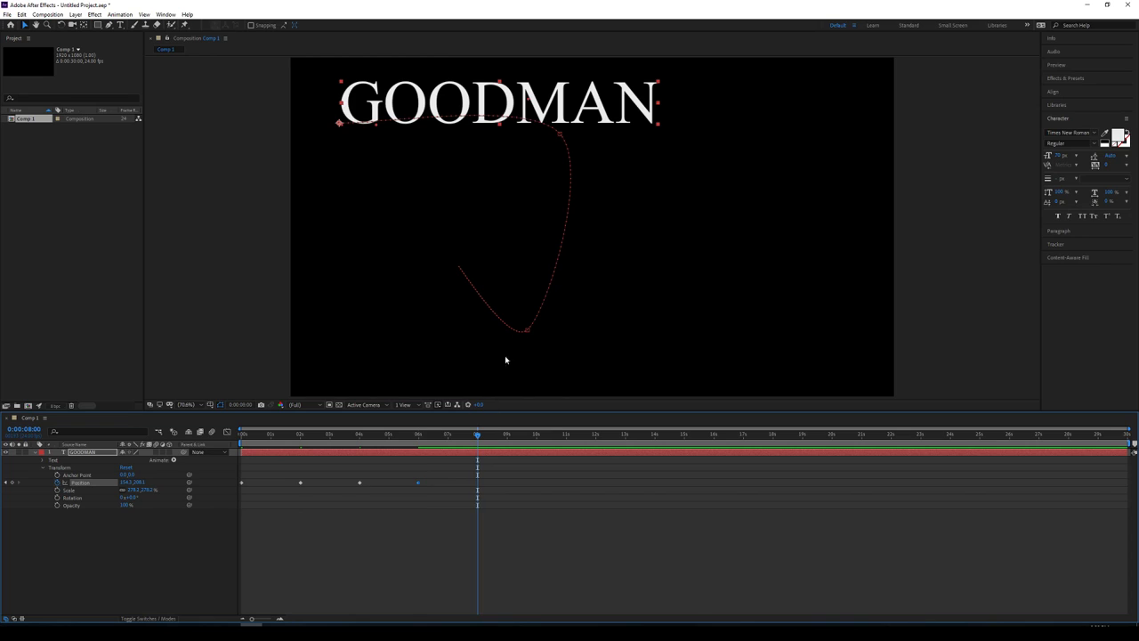
pyautogui.moveTo(559, 133); pyautogui.dragTo(568, 162)
pyautogui.moveTo(564, 108); pyautogui.dragTo(630, 214)
pyautogui.moveTo(478, 437); pyautogui.dragTo(215, 445)
pyautogui.press('space')
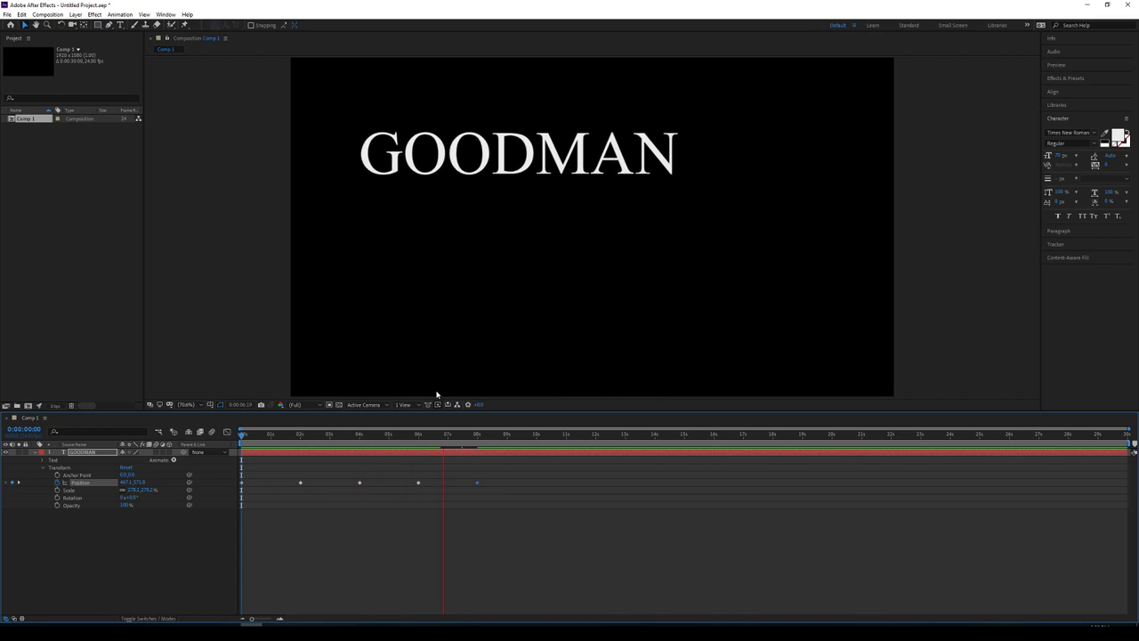
# - Stop the preview, rewind to 0:00:00:00, and reselect GOODMAN to show its motion path
pyautogui.press('space')
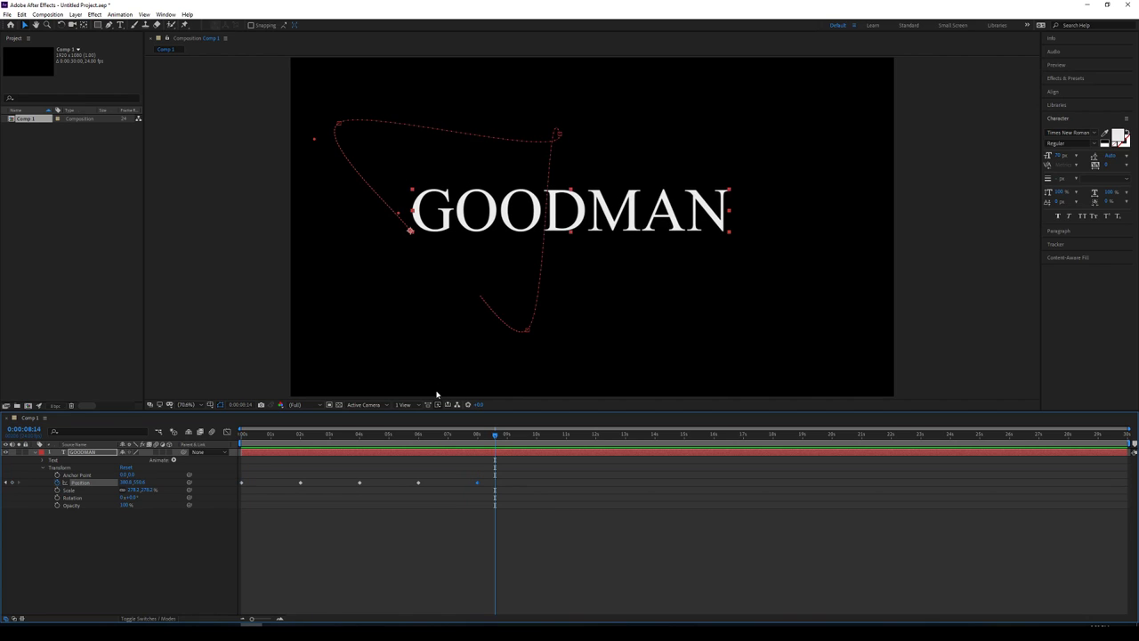
pyautogui.moveTo(492, 437); pyautogui.dragTo(229, 448)
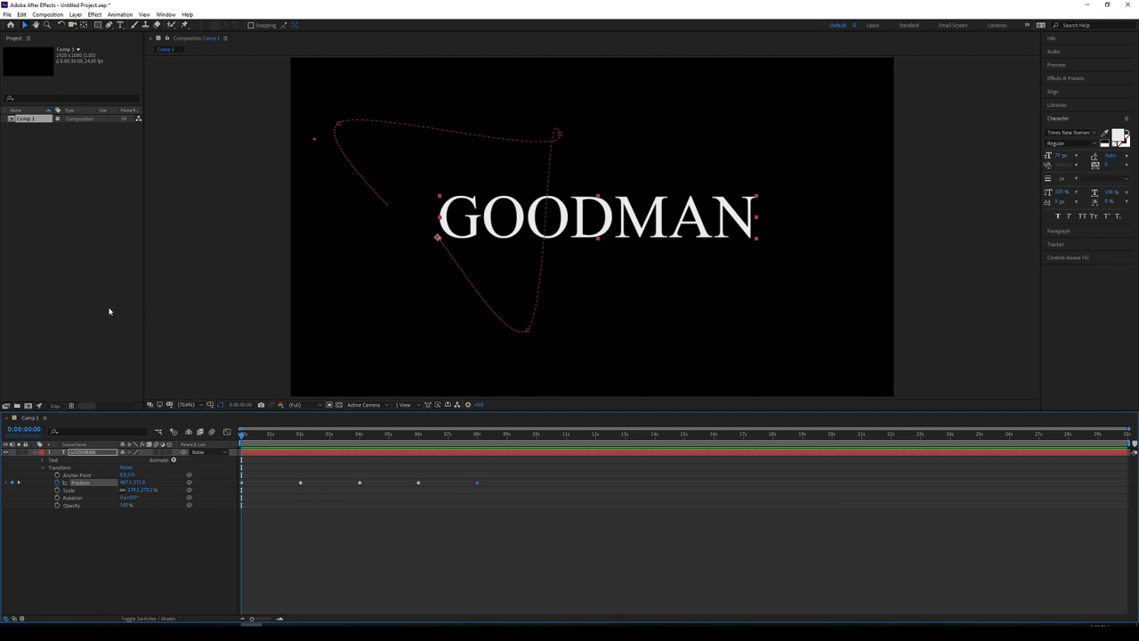
pyautogui.click(114, 564)
pyautogui.click(579, 230)
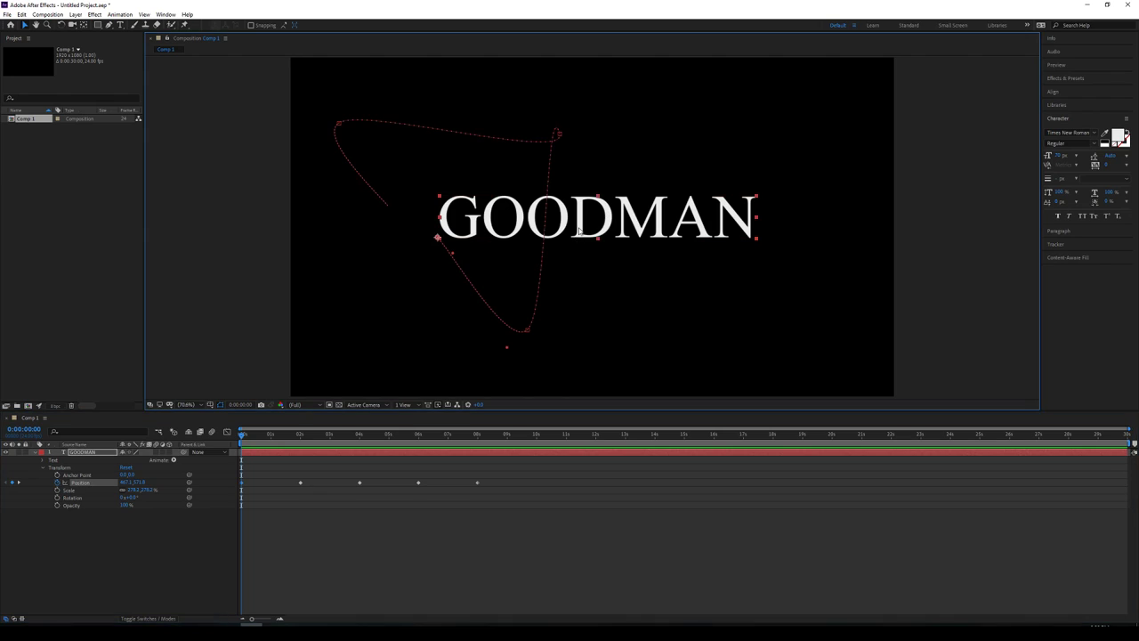
# - Keyframe GOODMAN's Scale at 0 s, larger near 1 s, 76.2% at 3 s, about 845% at 5 s
pyautogui.click(57, 489)
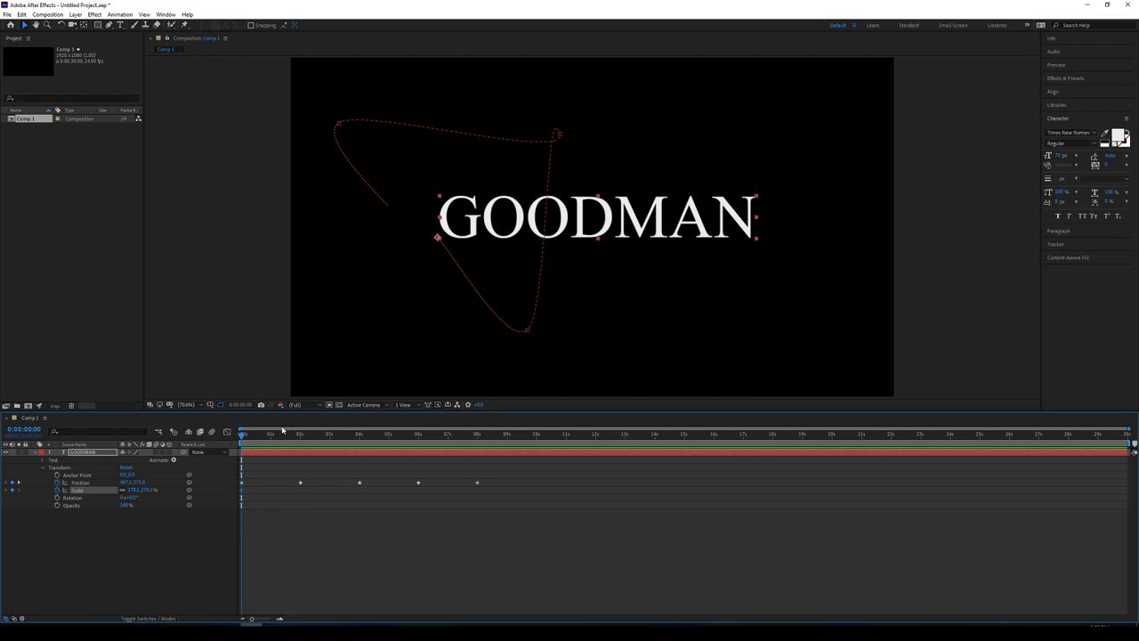
pyautogui.click(270, 434)
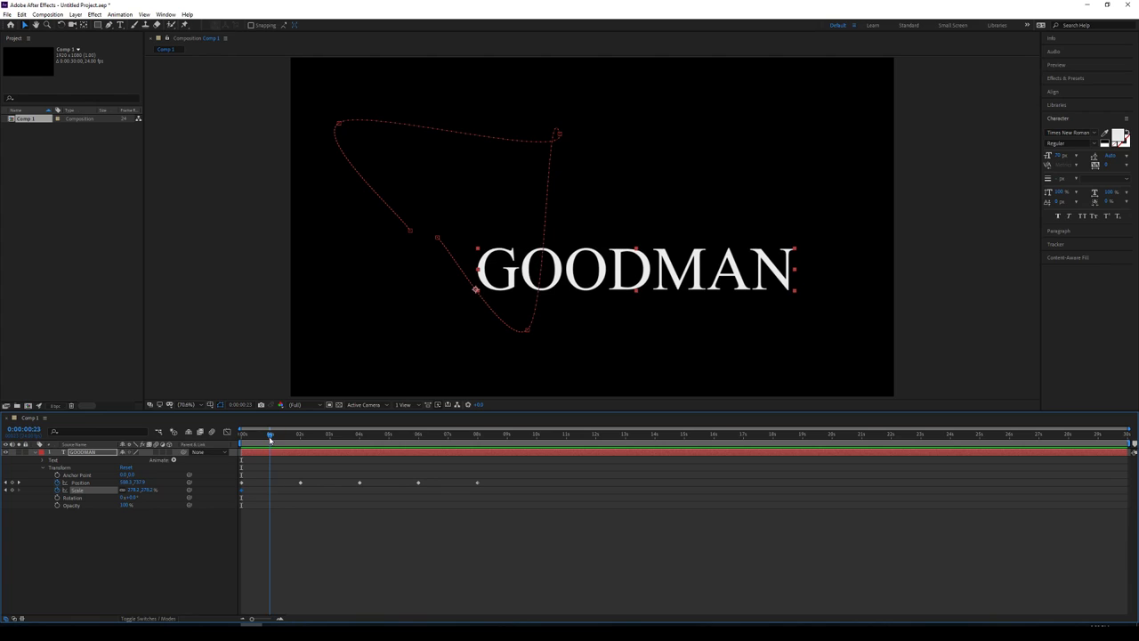
pyautogui.moveTo(140, 494); pyautogui.dragTo(183, 488)
pyautogui.moveTo(271, 435); pyautogui.dragTo(330, 434)
pyautogui.moveTo(136, 490); pyautogui.dragTo(100, 491)
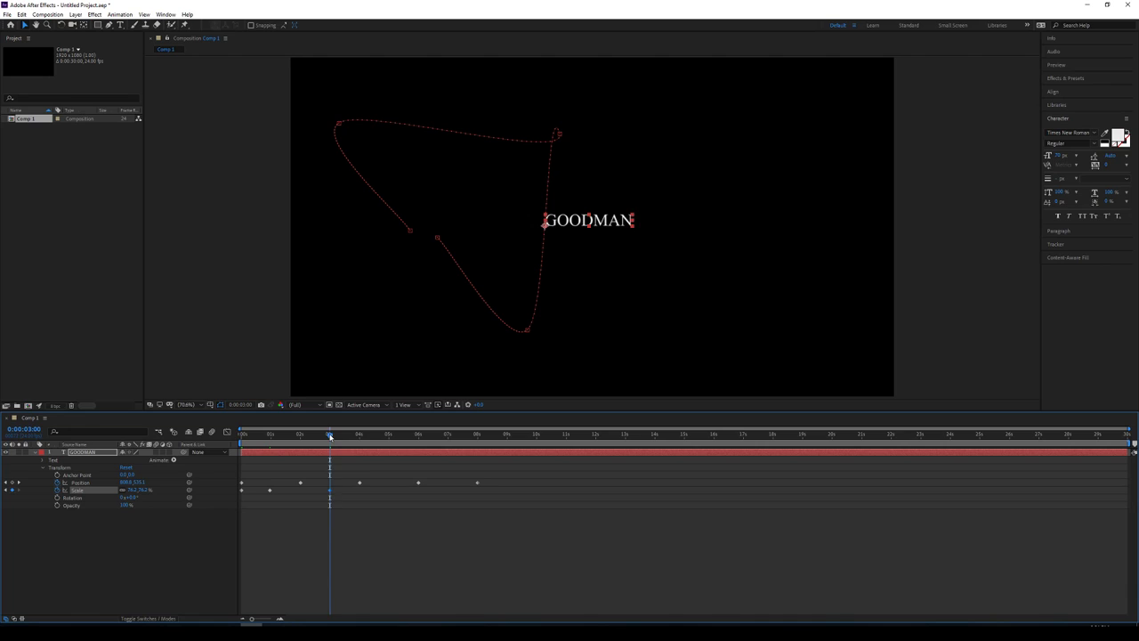
pyautogui.moveTo(330, 435); pyautogui.dragTo(389, 436)
pyautogui.moveTo(141, 491); pyautogui.dragTo(454, 470)
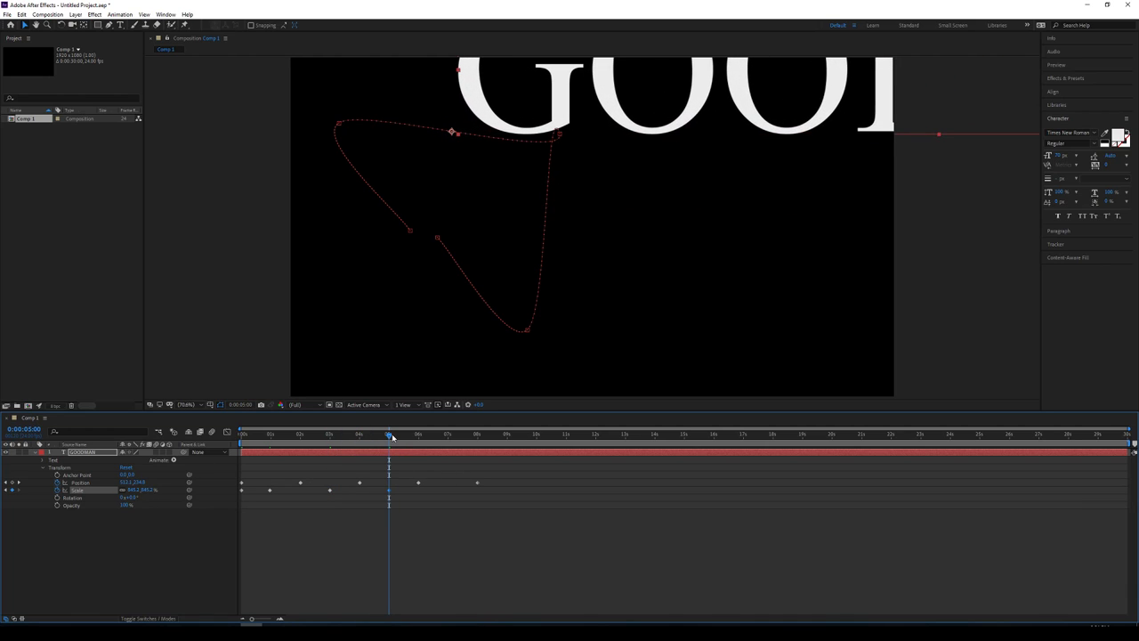
# - Preview the combined scale and motion animation, then return to the start
pyautogui.press('space')
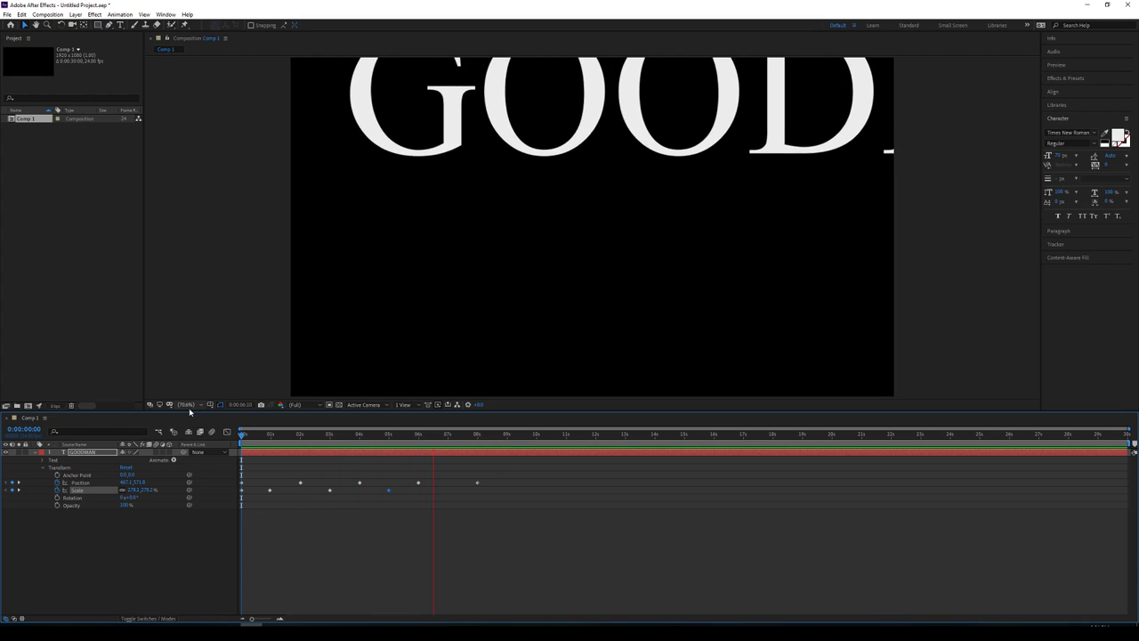
pyautogui.press('space')
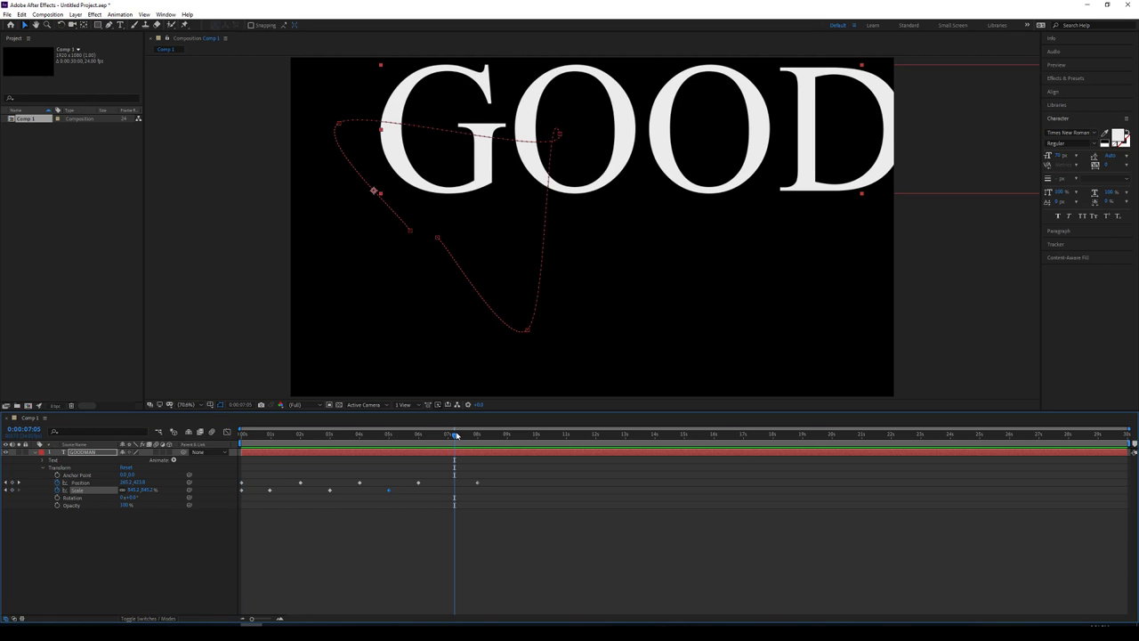
pyautogui.moveTo(456, 434); pyautogui.dragTo(216, 440)
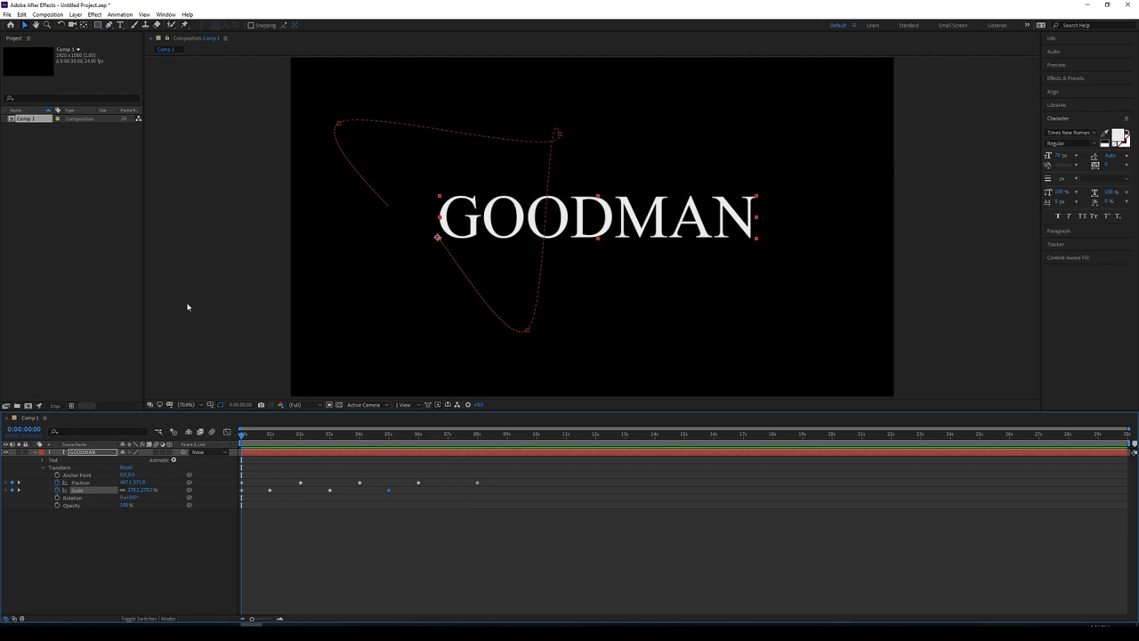